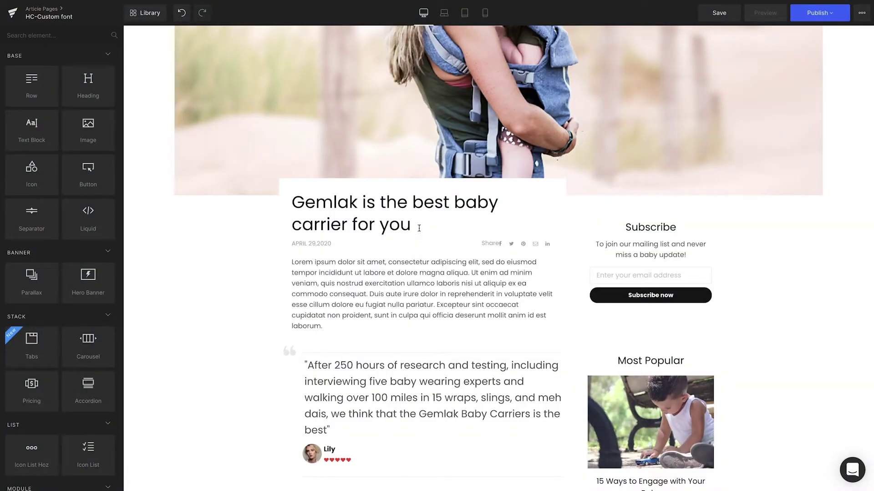
- With the article heading selected, add the Acme font to saved fonts in the font manager
click(420, 221)
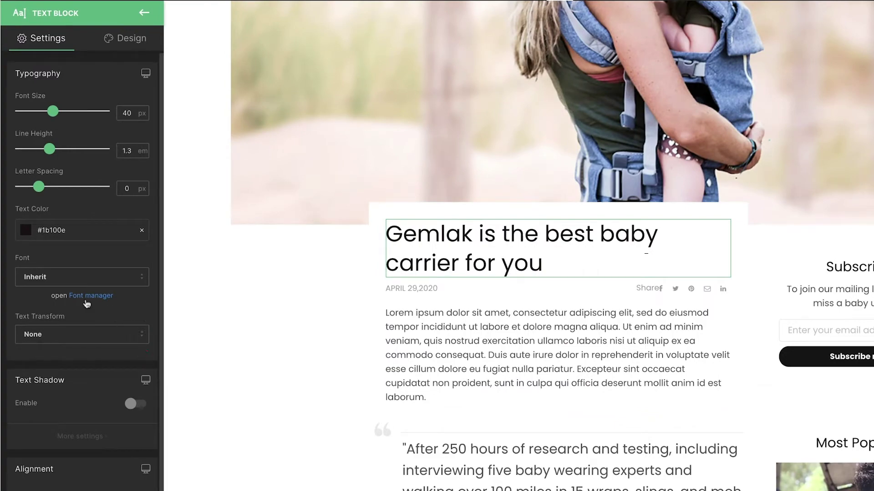
click(85, 300)
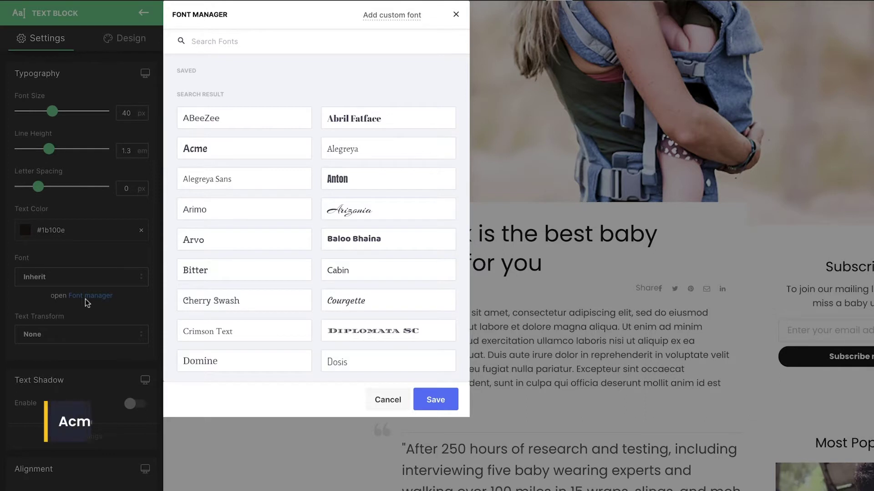
click(192, 160)
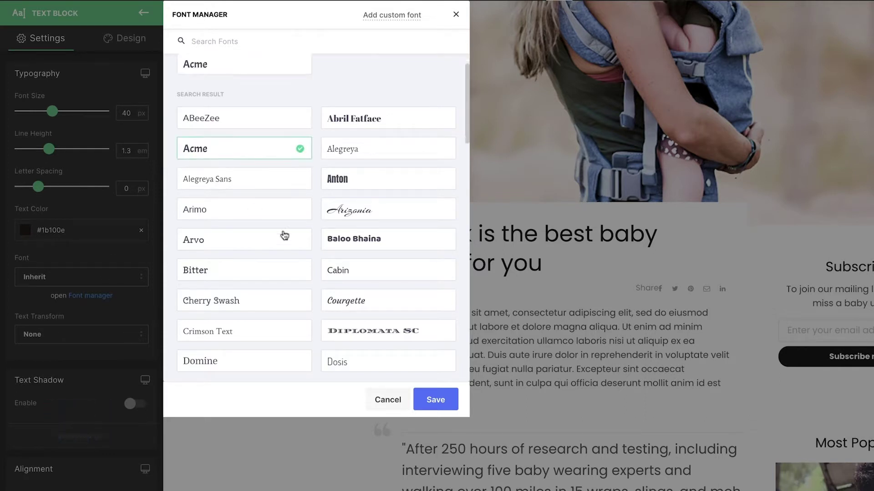
click(436, 405)
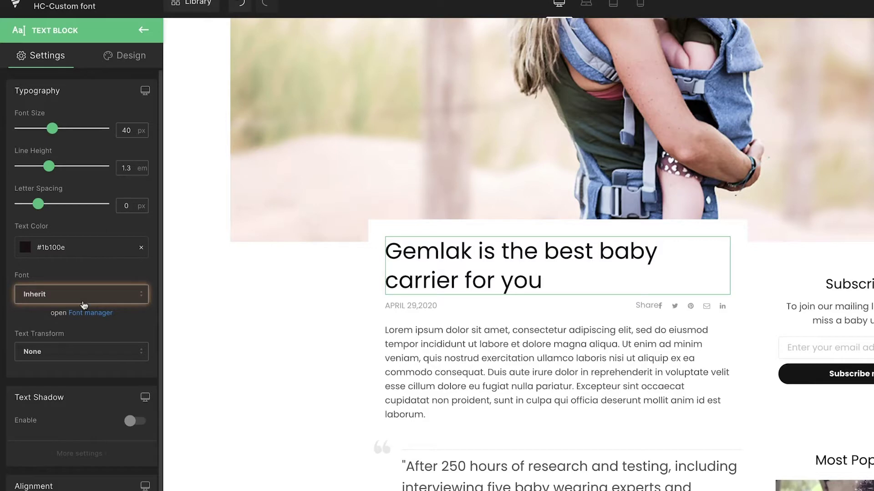
- Choose Acme from the heading's Font dropdown
click(84, 304)
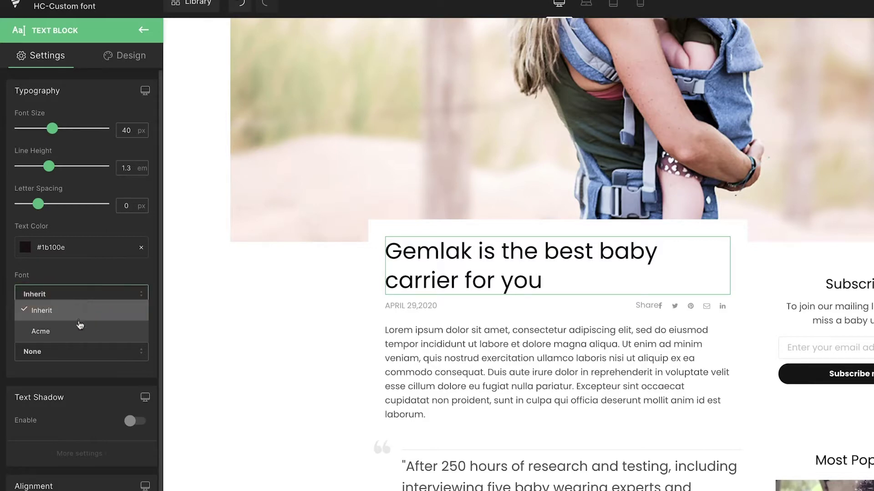
click(78, 339)
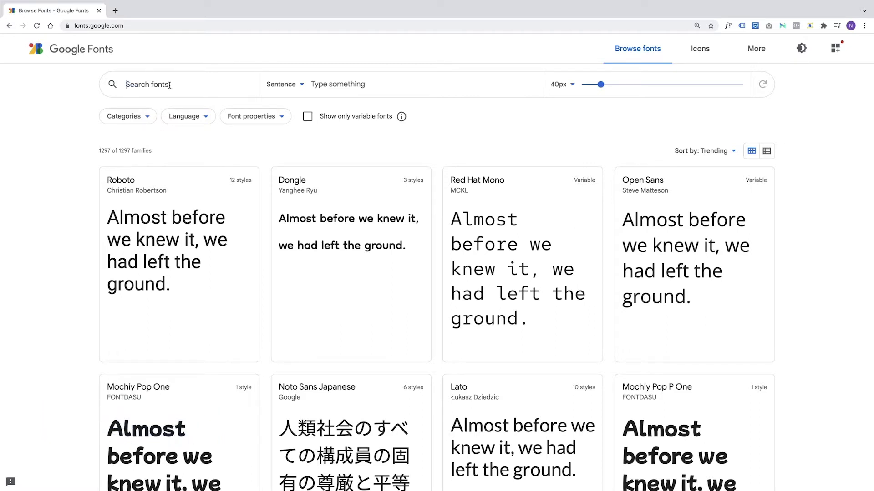
- Find Hahmlet in Google Fonts and select its Regular 400 and Bold 700 styles
click(170, 85)
text(Hahmlet)
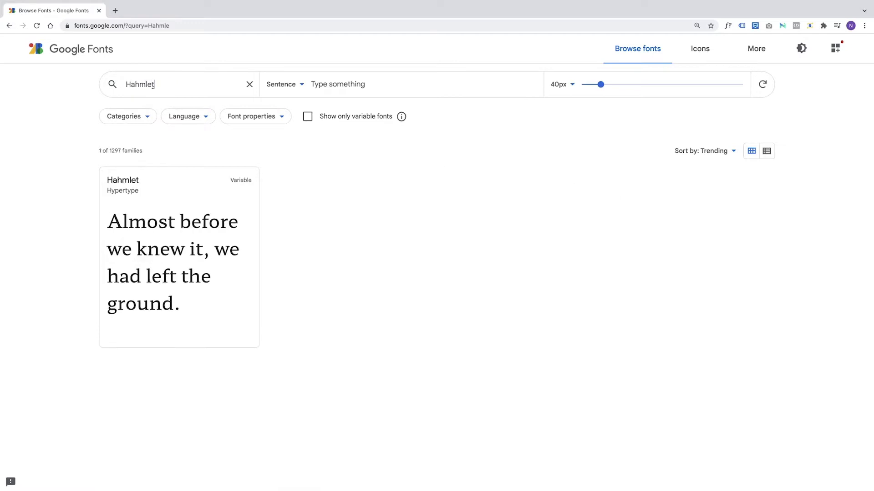
click(121, 188)
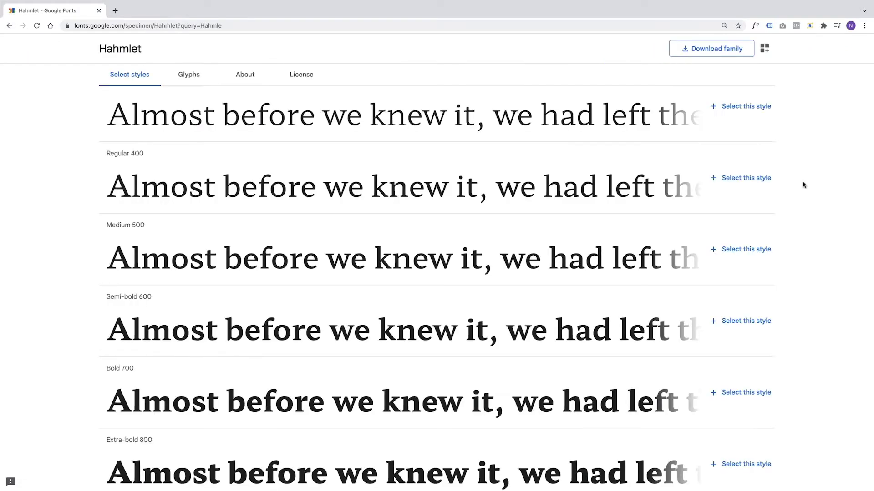
click(744, 185)
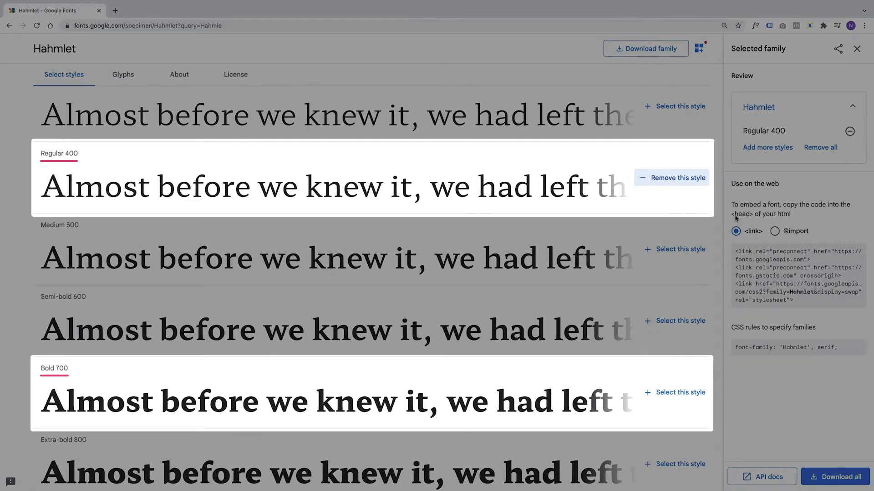
click(675, 403)
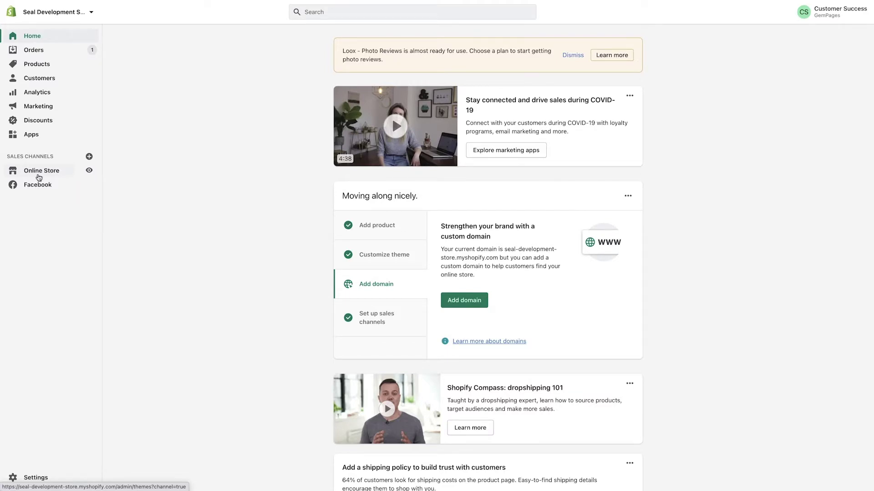
- From Online Store > Themes, choose Edit code on the live EcomSolid theme
click(39, 177)
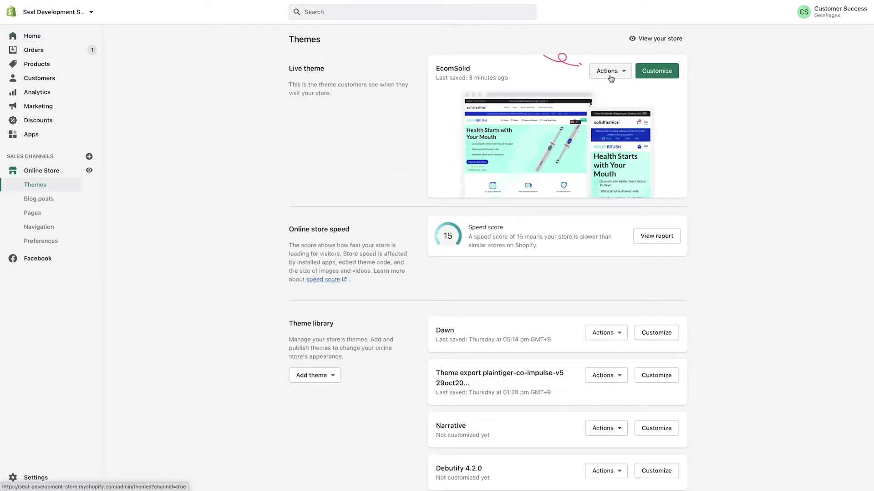
click(610, 75)
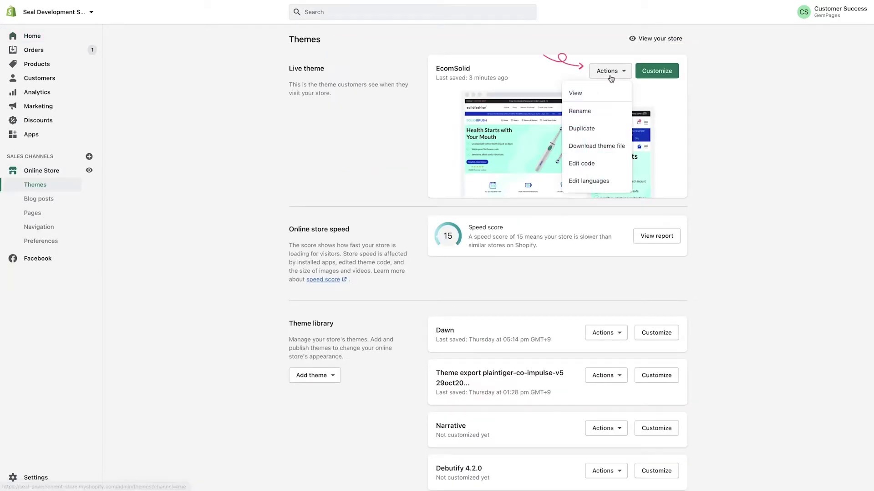
click(608, 165)
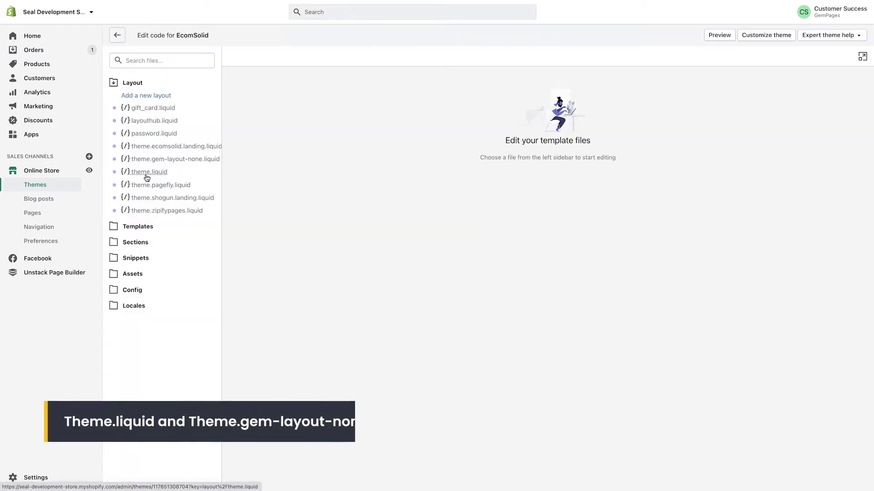
- Paste the Hahmlet stylesheet link on a new line above </body> in theme.liquid
click(146, 178)
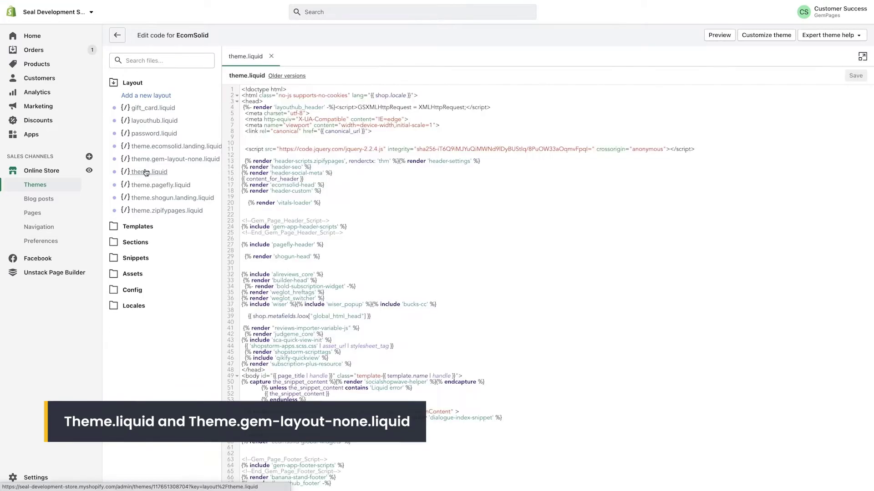
click(147, 160)
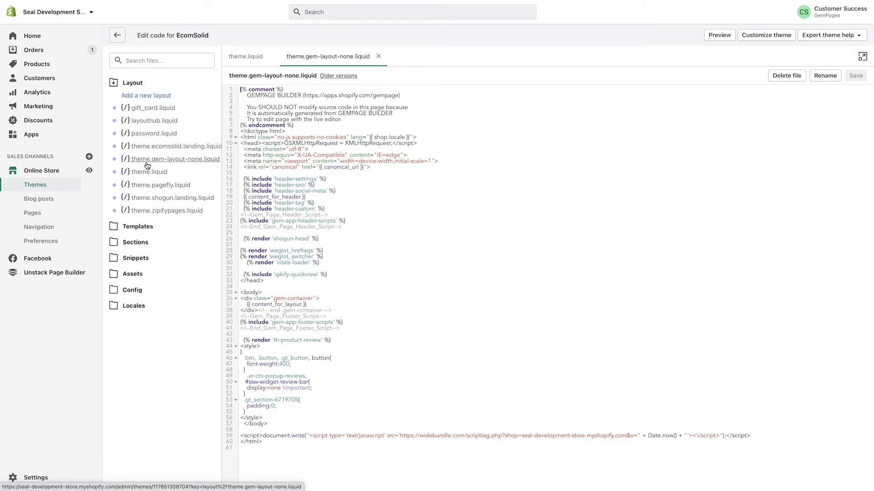
click(148, 172)
scroll(243, 448, down, 5)
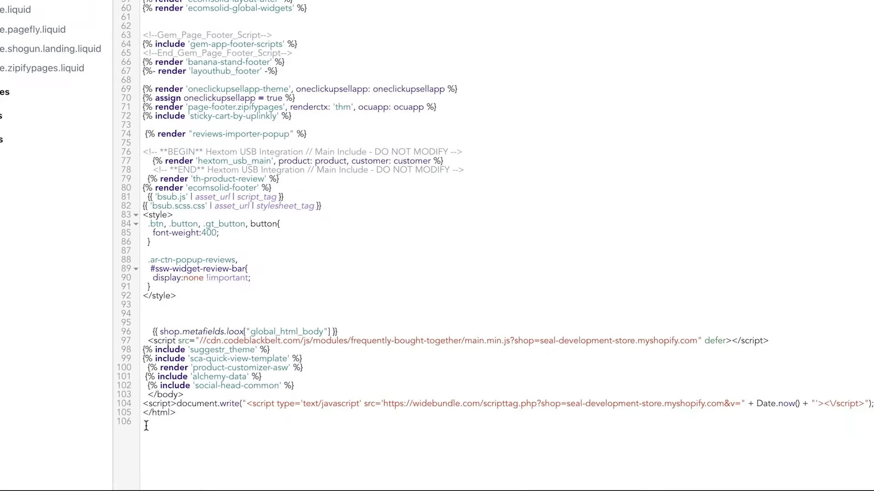
click(146, 395)
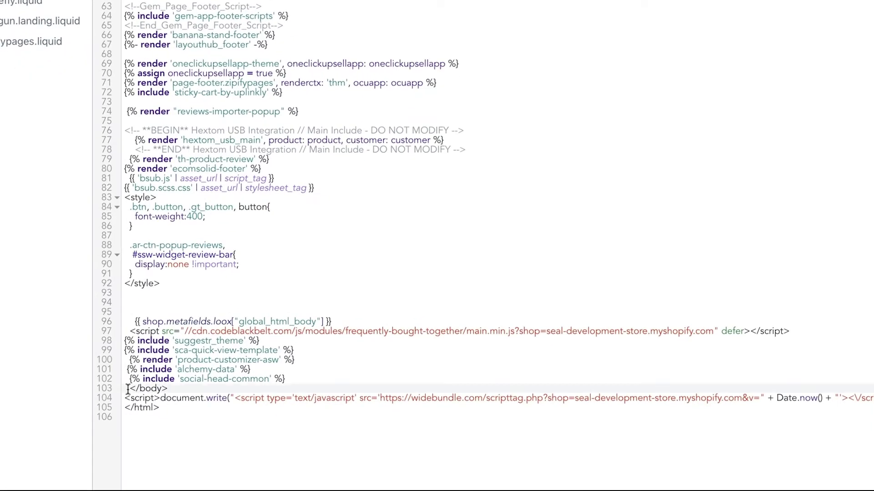
key(Return)
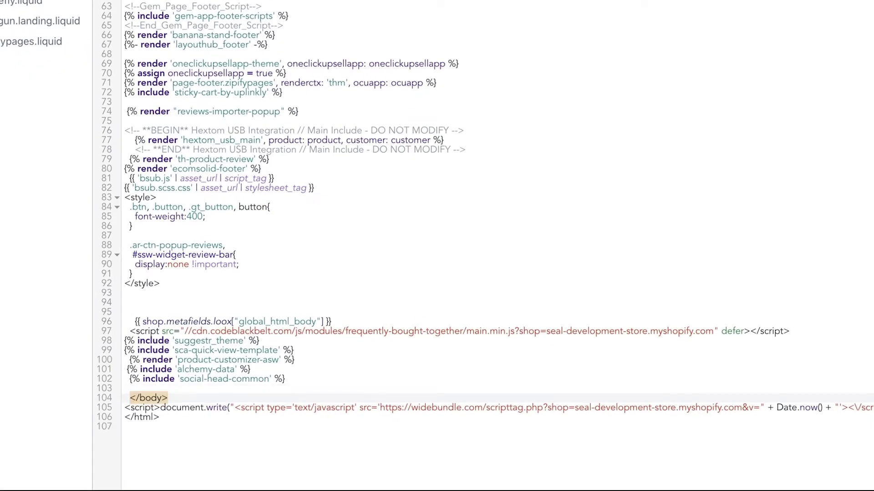
click(128, 387)
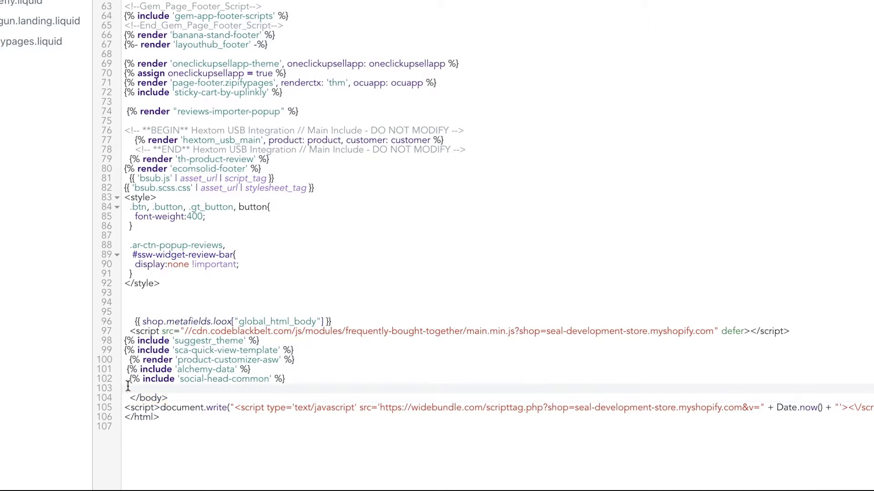
text(<link href="https://fonts.googleapis.com/css2?family=Hahmlet:wght@400;700&display=swap" rel="stylesheet">)
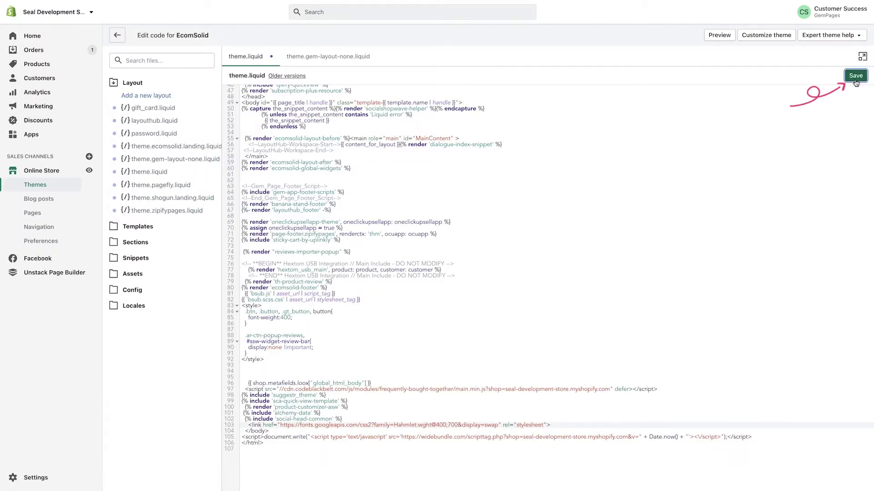
- Save theme.liquid and bring up theme.gem-layout-none.liquid
click(855, 77)
click(328, 56)
click(242, 446)
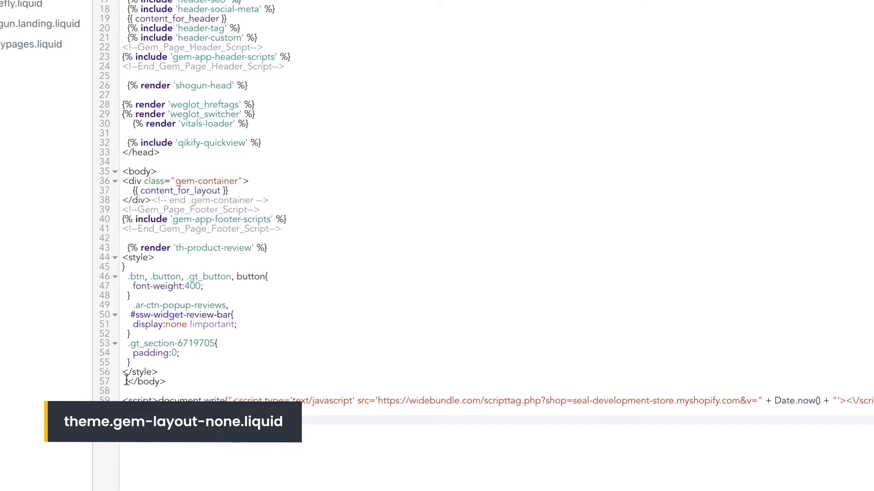
- Paste the Hahmlet link on a new line 57 above </body> and save the file
click(126, 381)
key(Return)
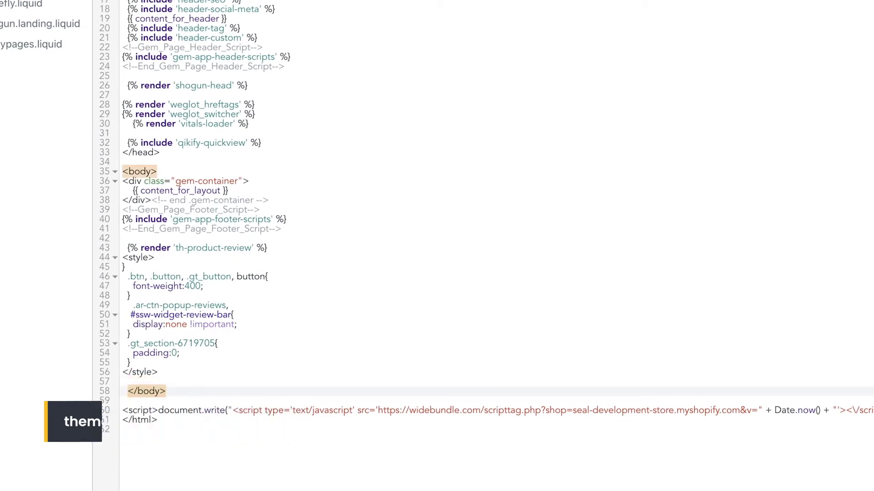
key(Up)
text(<link href="https://fonts.googleapis.com/css2?family=Hahmlet:wght@400;700&display=swap" rel="stylesheet">)
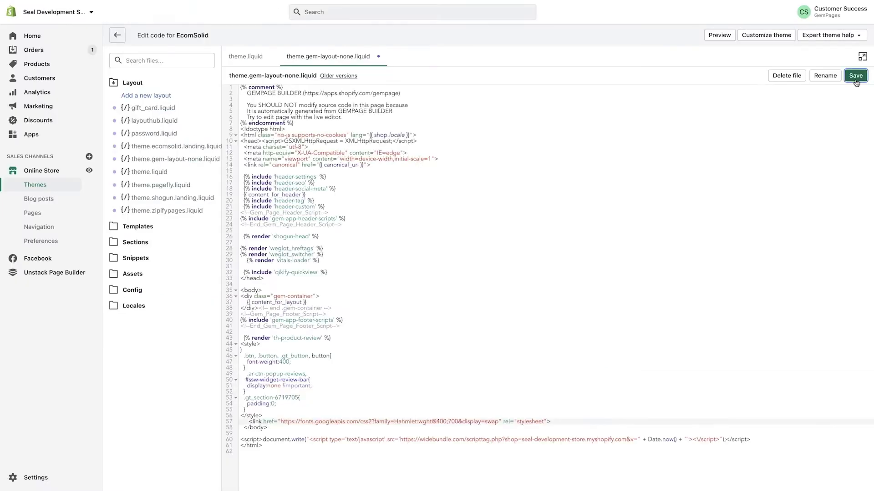
click(856, 76)
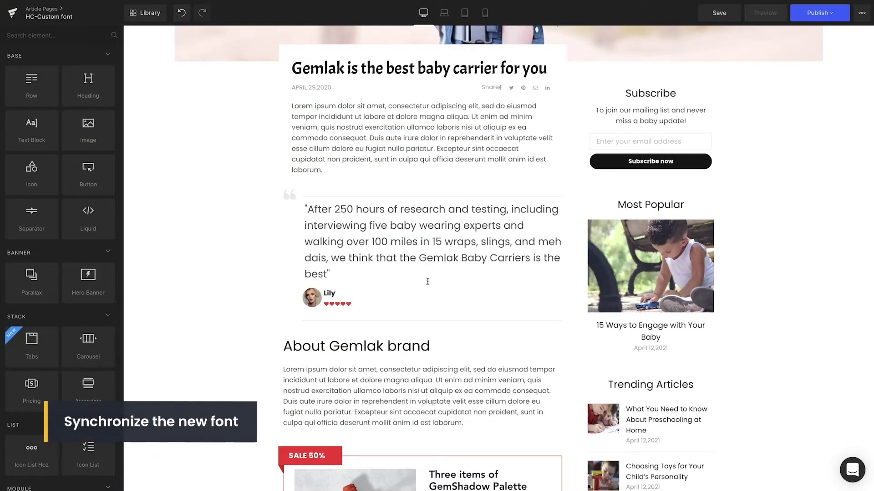
- With the customer quote selected, add Hahmlet as a custom font in the font manager
click(427, 246)
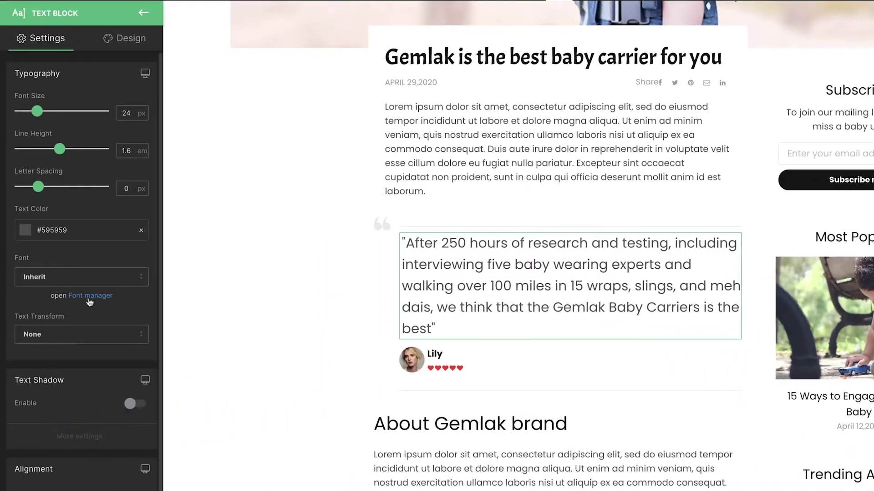
click(68, 249)
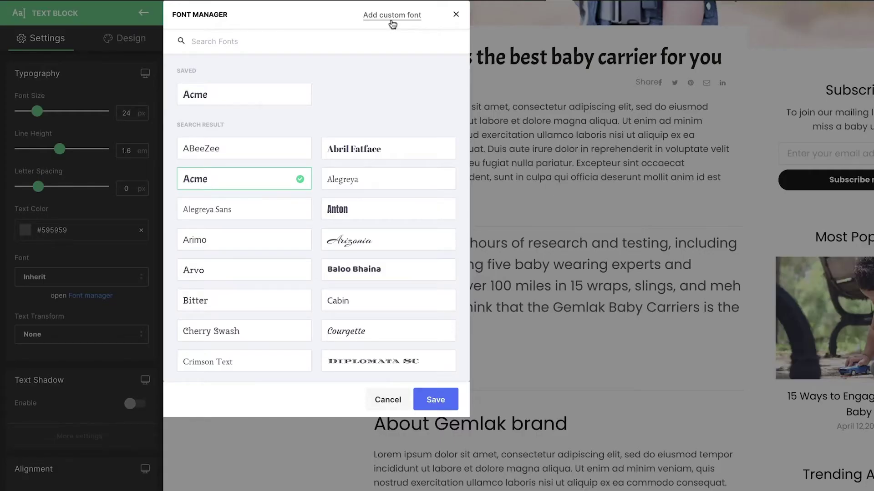
click(391, 16)
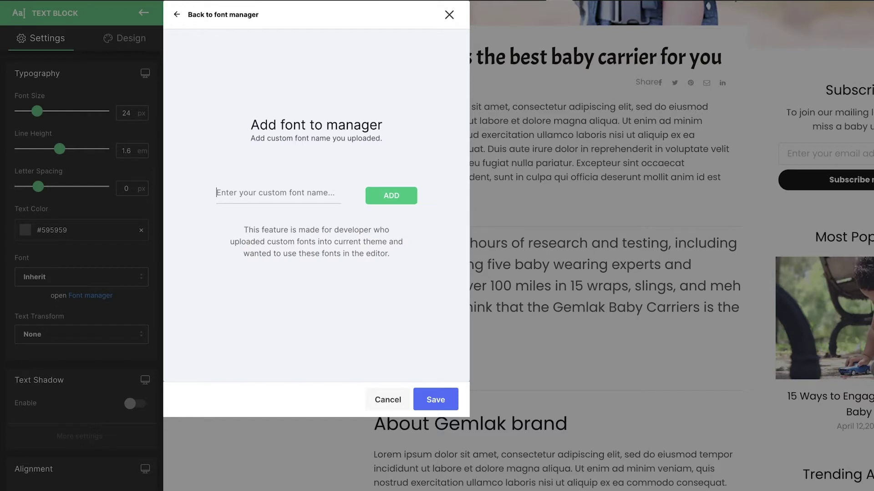
text(Hahmlet)
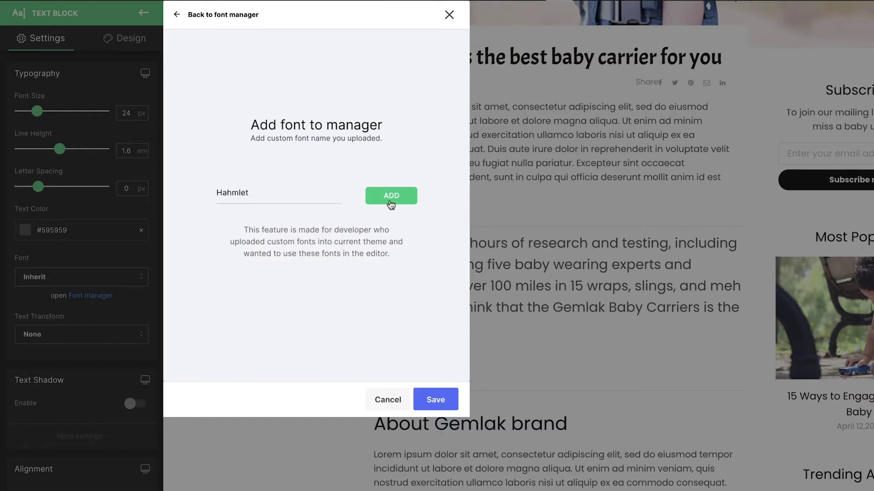
click(390, 196)
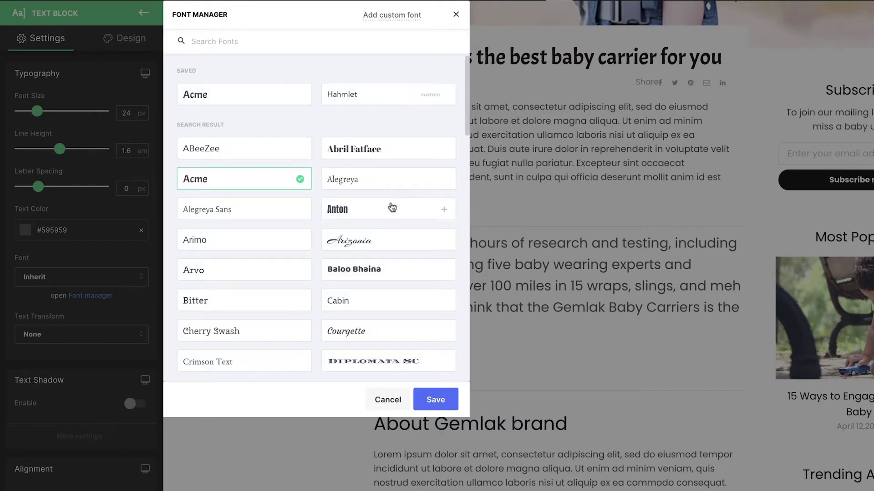
click(434, 401)
- Set the customer quote's font to Hahmlet
click(83, 284)
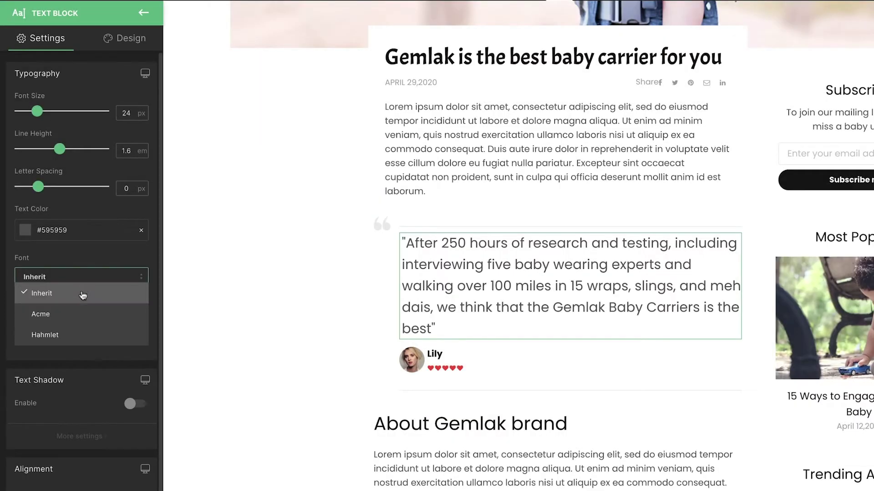
click(75, 343)
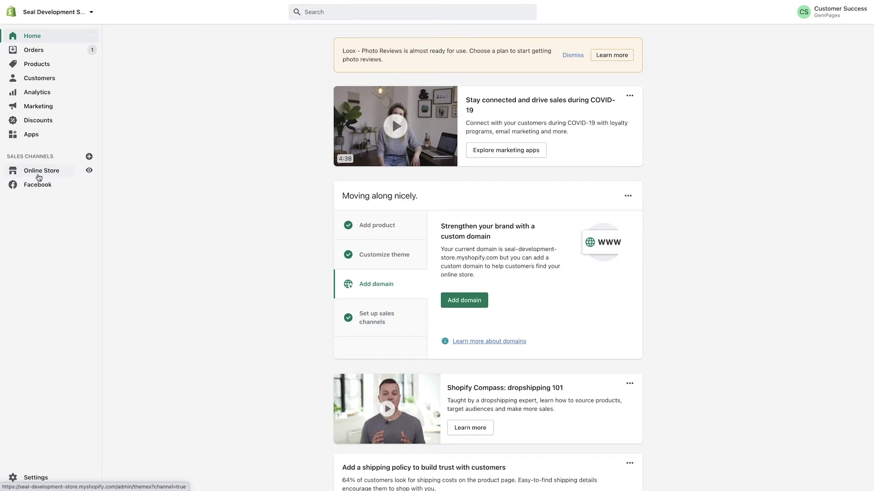
click(39, 176)
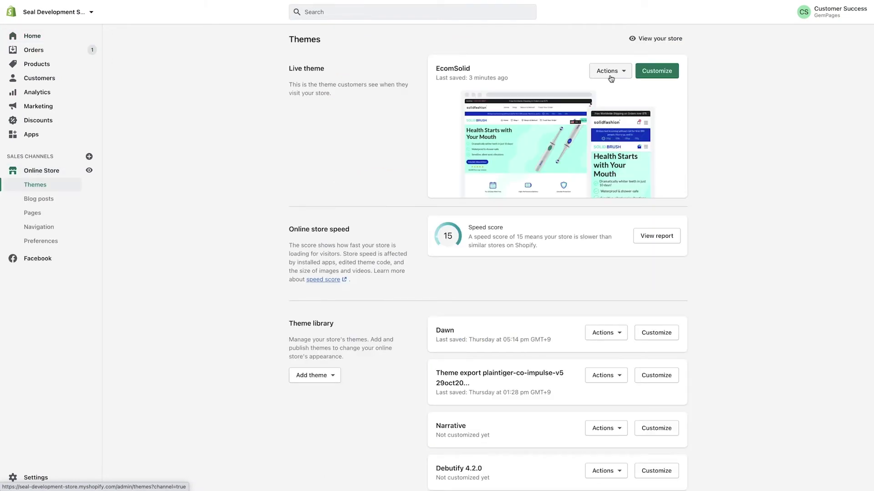
- Open the live EcomSolid theme's code editor and expand the Assets folder
click(611, 78)
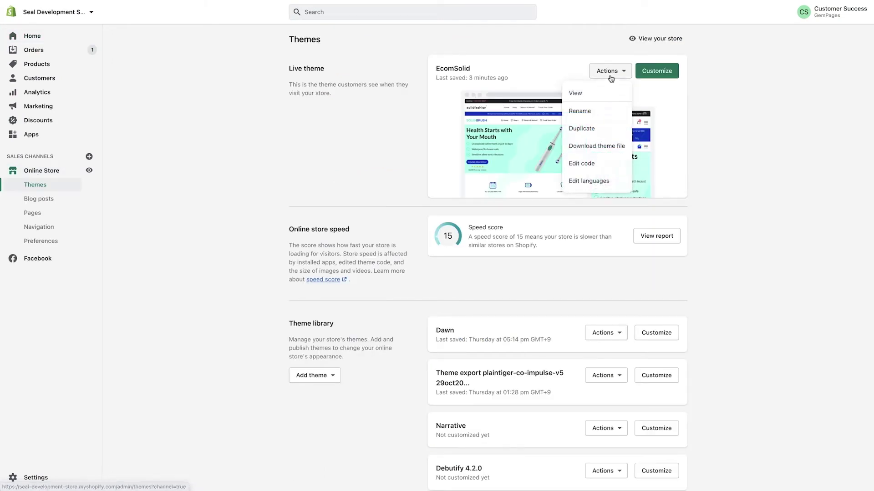
click(607, 167)
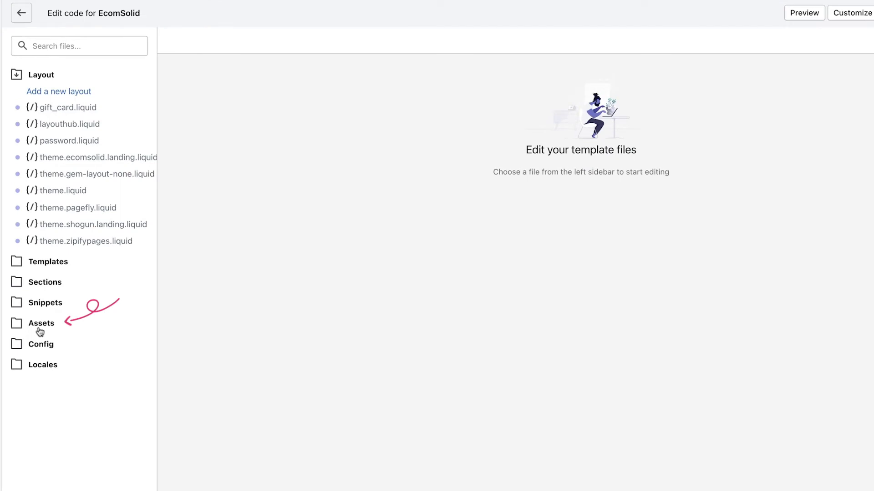
click(40, 332)
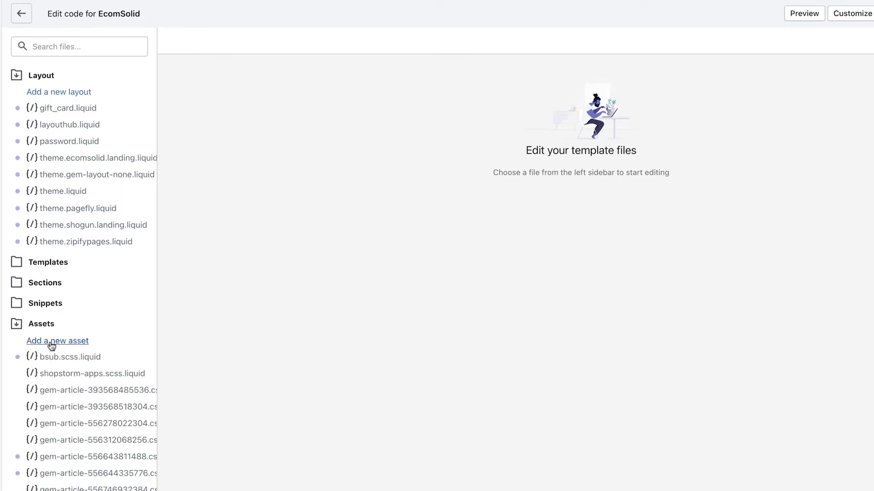
- Upload LexendExa.ttf as a new asset, then open theme.liquid and theme.gem-layout-none.liquid
click(51, 345)
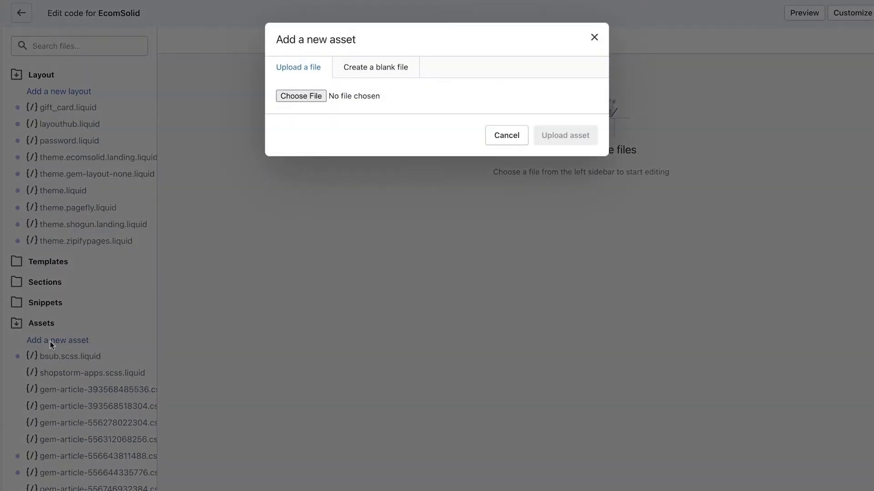
click(297, 98)
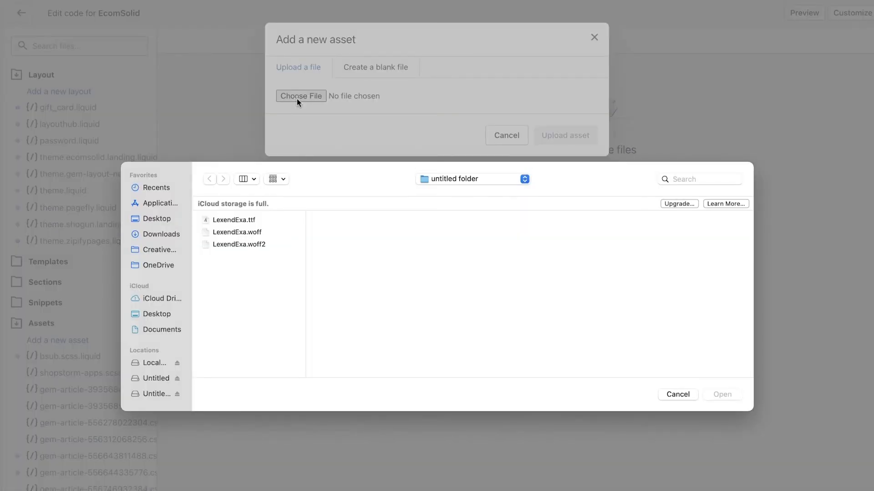
click(253, 222)
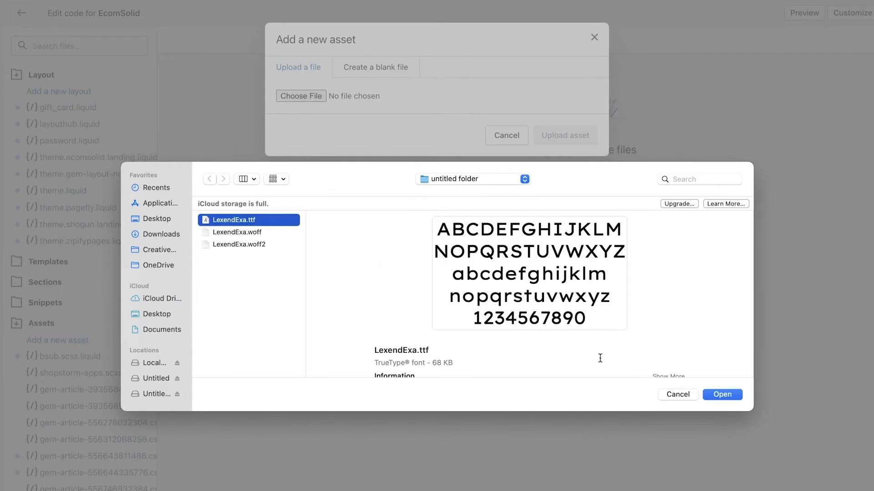
click(723, 395)
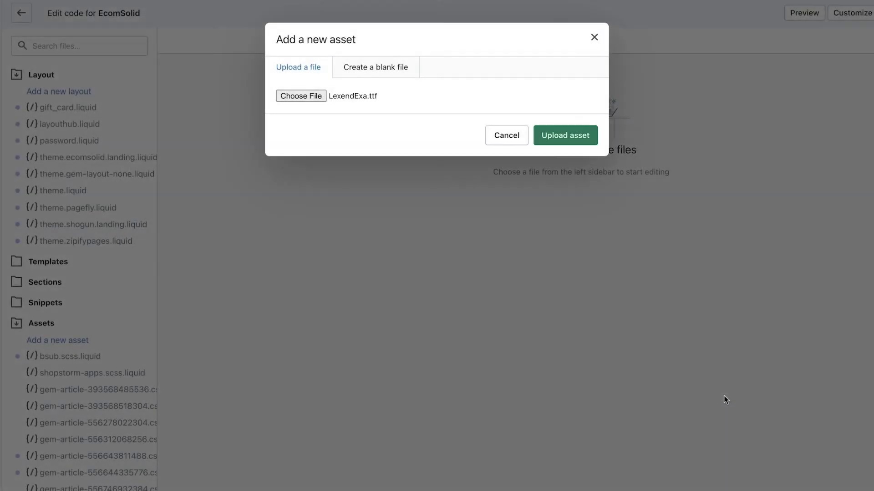
click(568, 135)
click(62, 191)
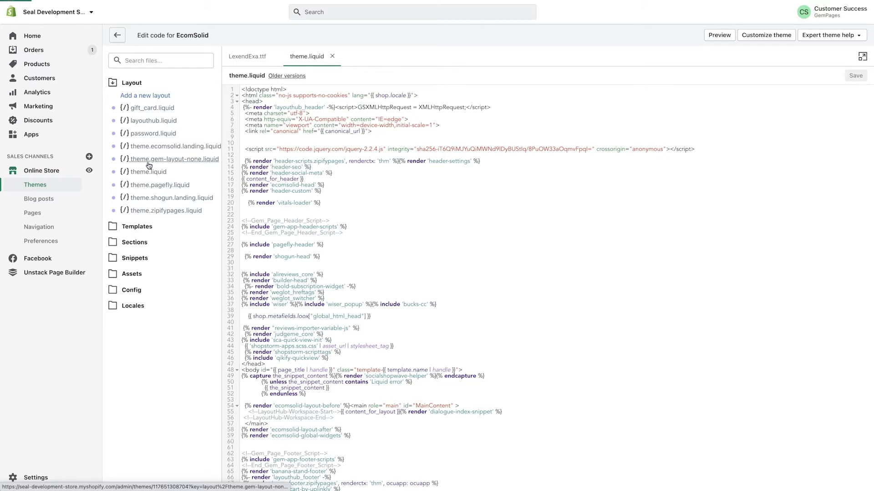
click(148, 163)
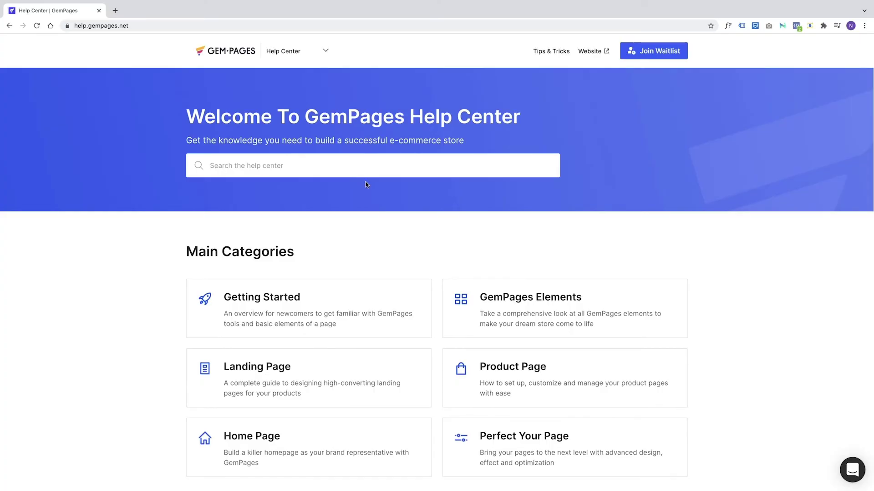
click(364, 165)
text(U)
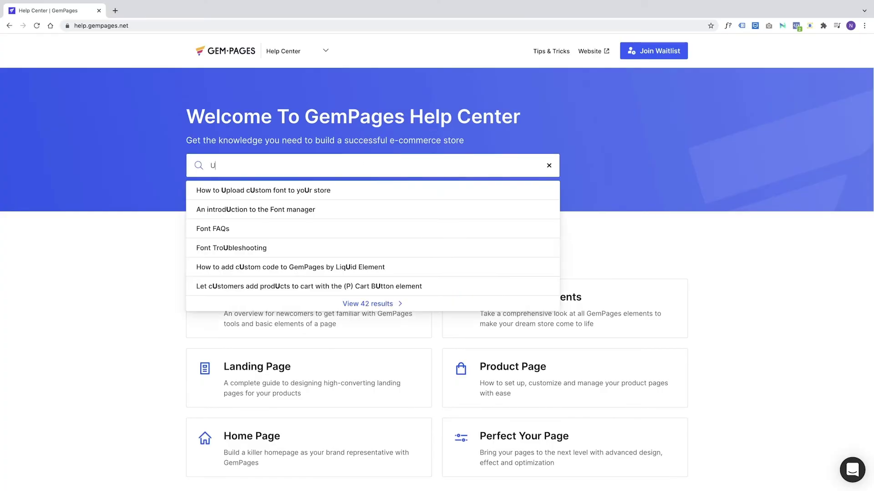
text(pload custom font)
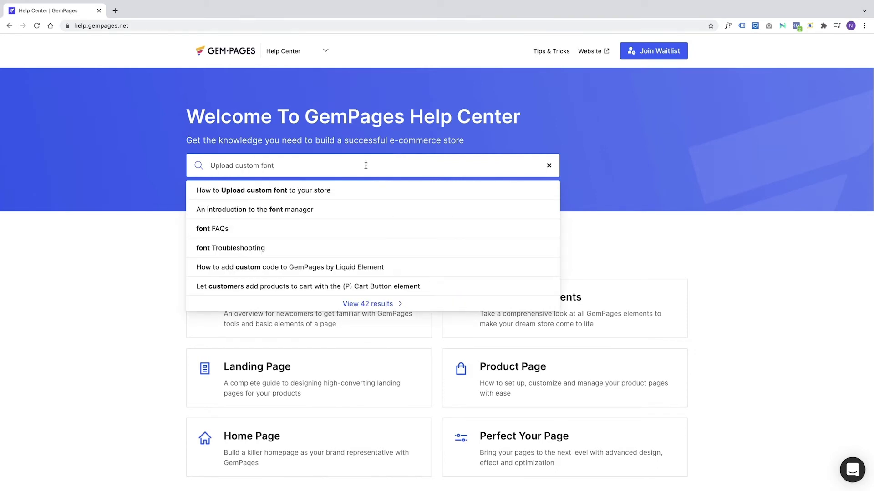
click(364, 196)
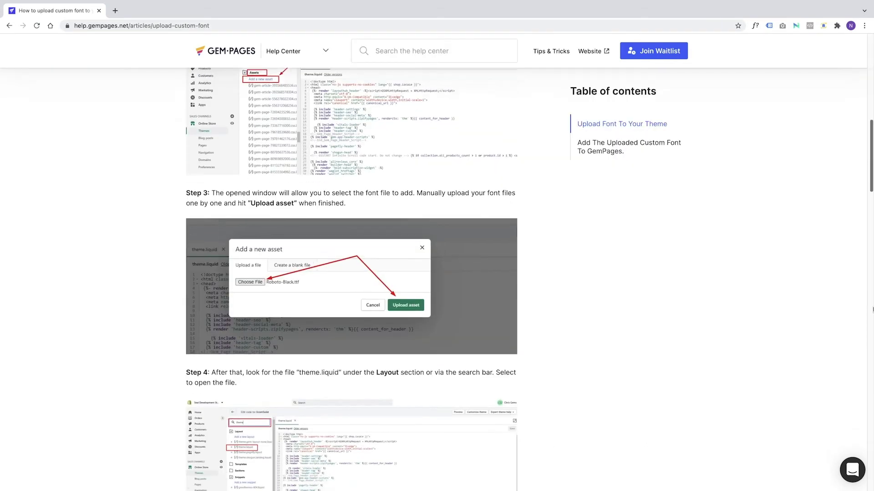
scroll(872, 310, down, 7)
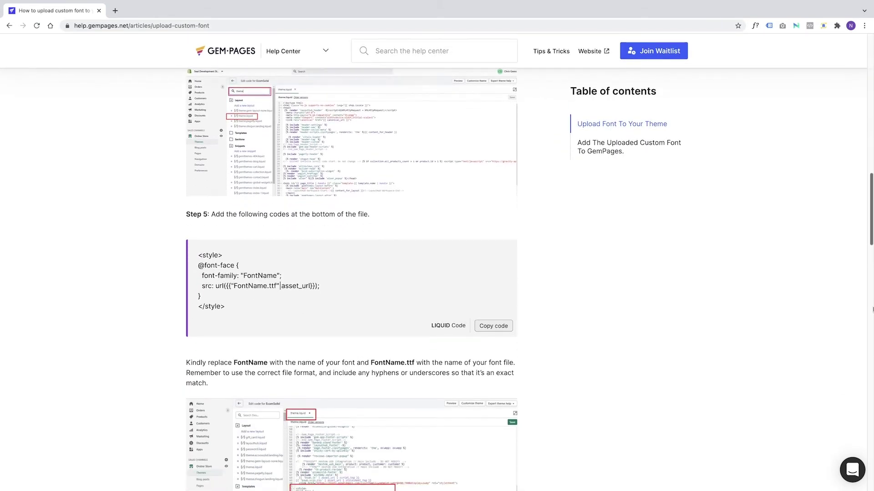
click(493, 317)
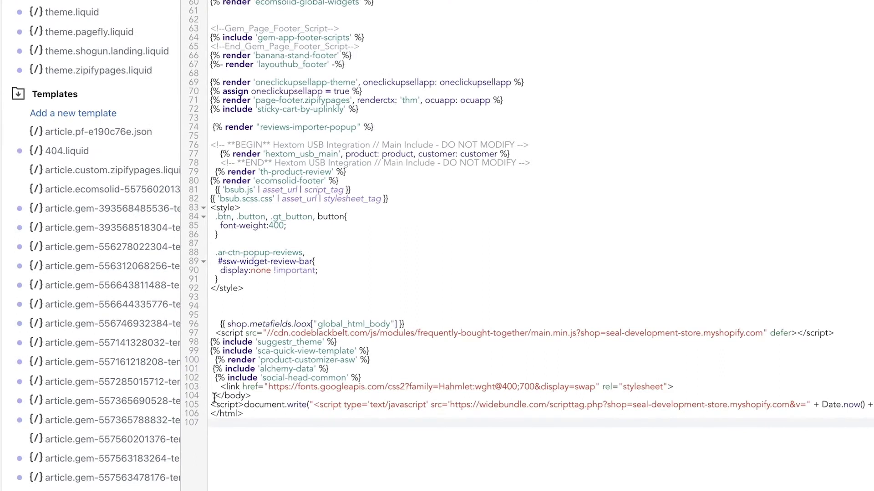
click(214, 397)
key(Return)
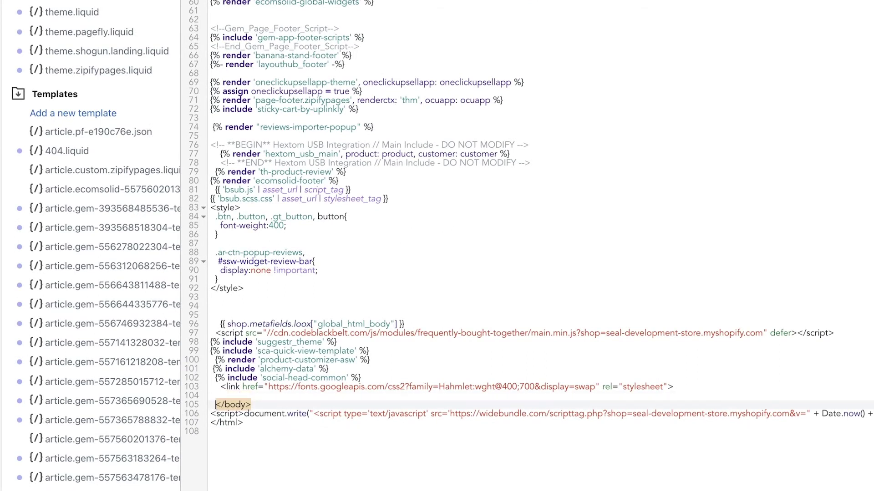
click(215, 395)
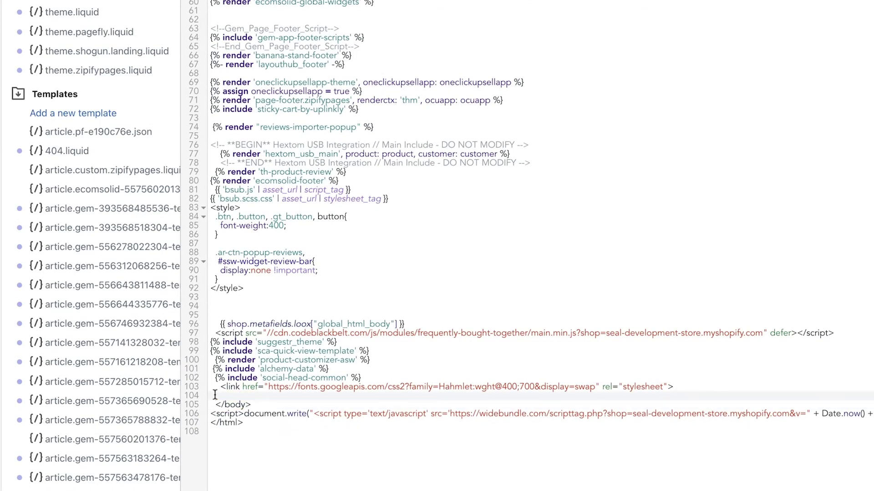
key(ctrl+v)
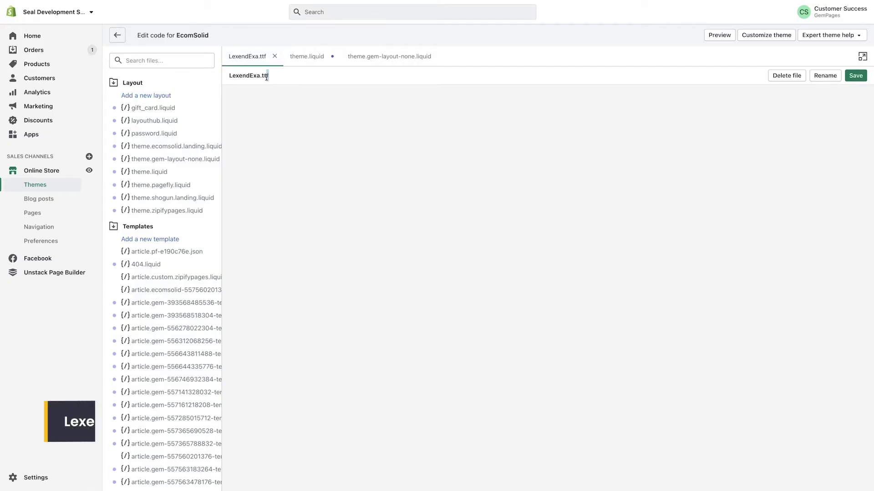
- Replace FontName.ttf with LexendExa.ttf and the FontName family with 'Lexend Exa'
drag(267, 78, 229, 76)
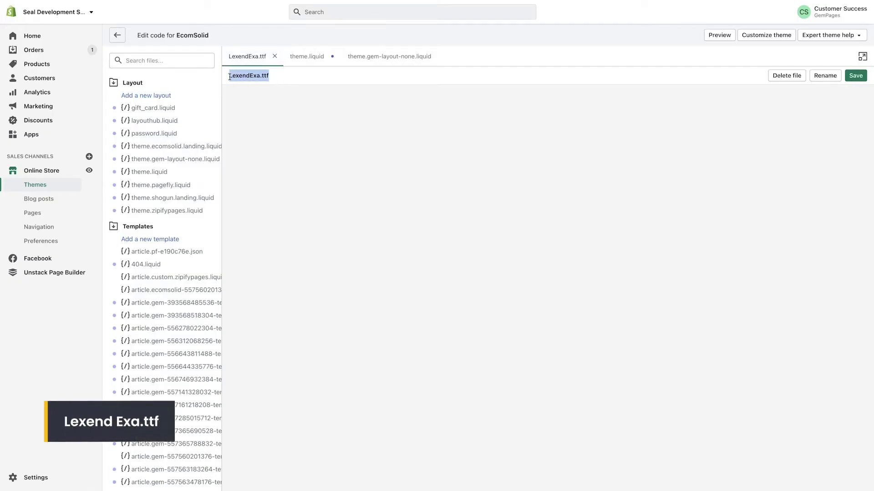
right_click(241, 78)
click(250, 95)
click(308, 62)
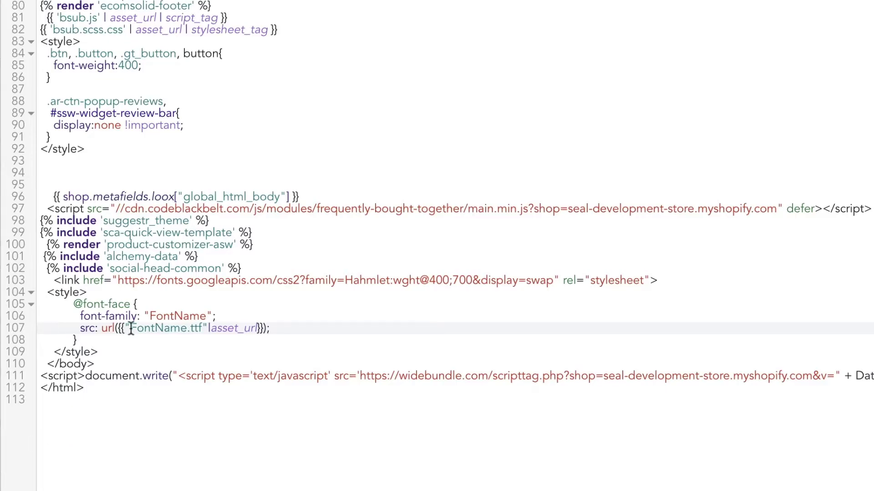
drag(130, 329, 208, 332)
key(ctrl+v)
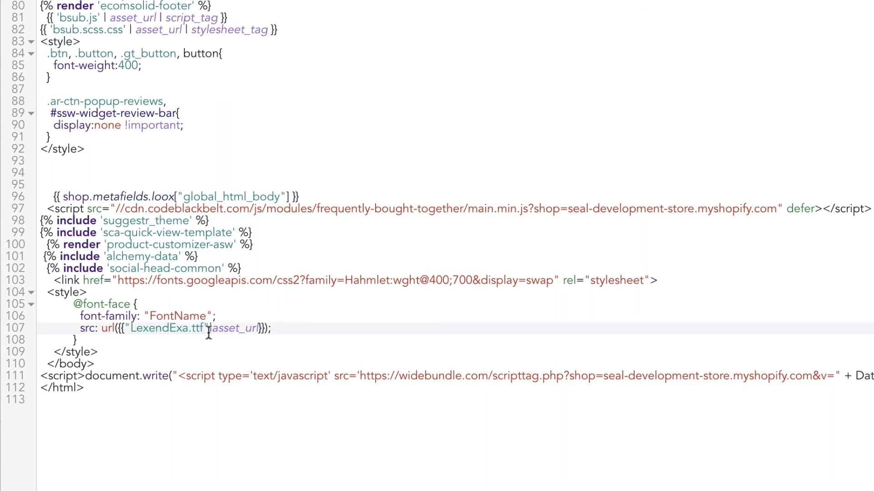
double_click(203, 317)
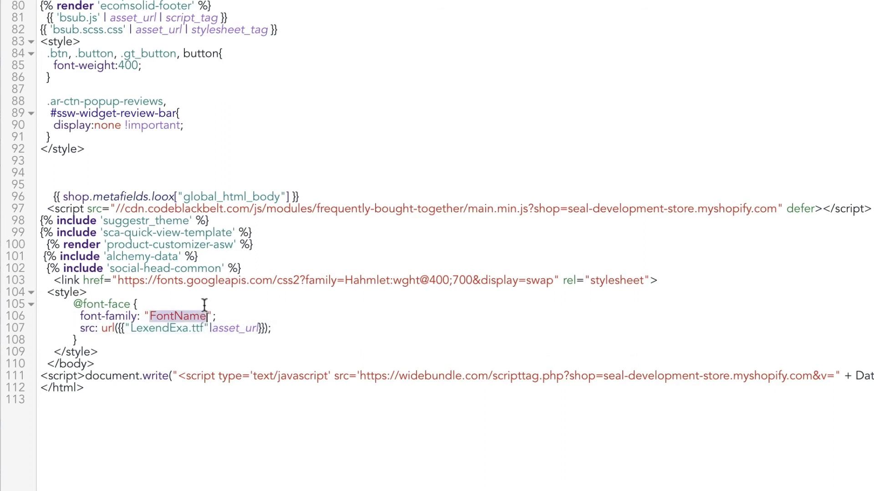
key(BackSpace)
text(Lexend E)
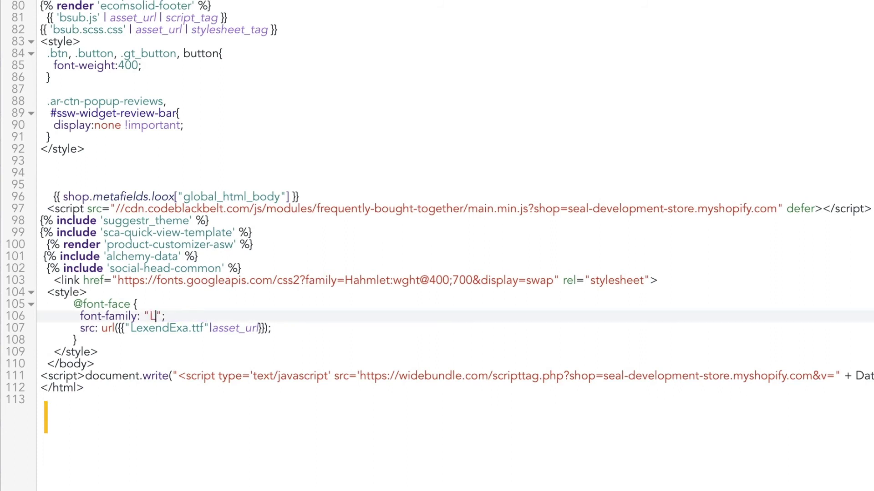
text(xa)
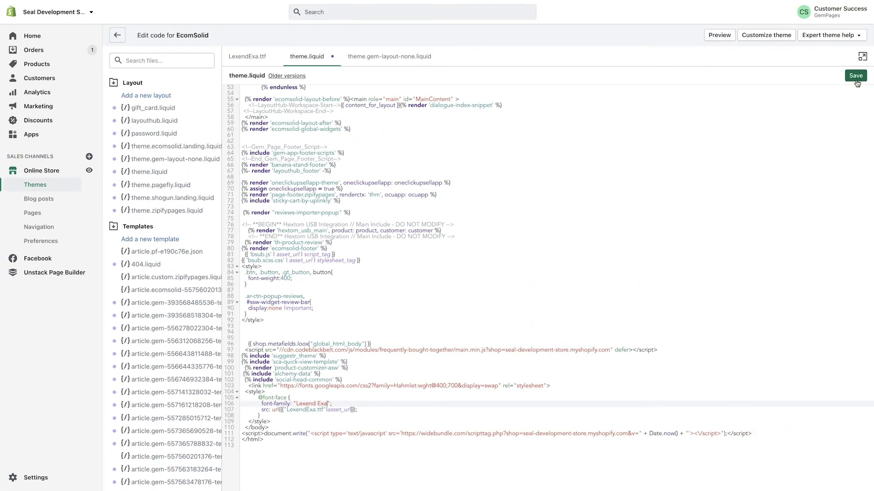
click(855, 76)
click(389, 56)
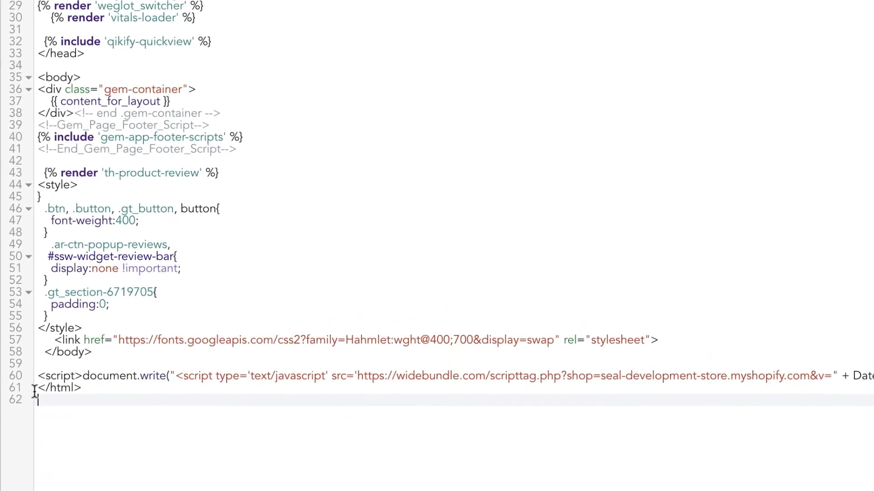
click(46, 353)
key(Return)
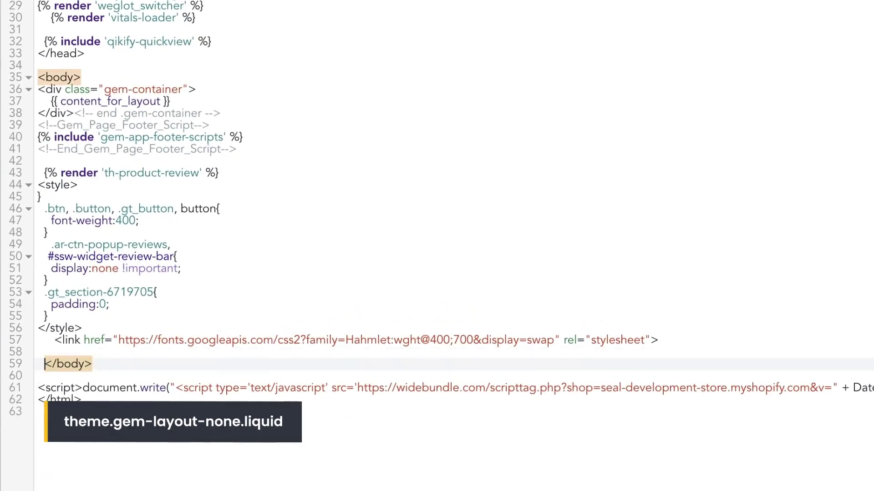
click(45, 353)
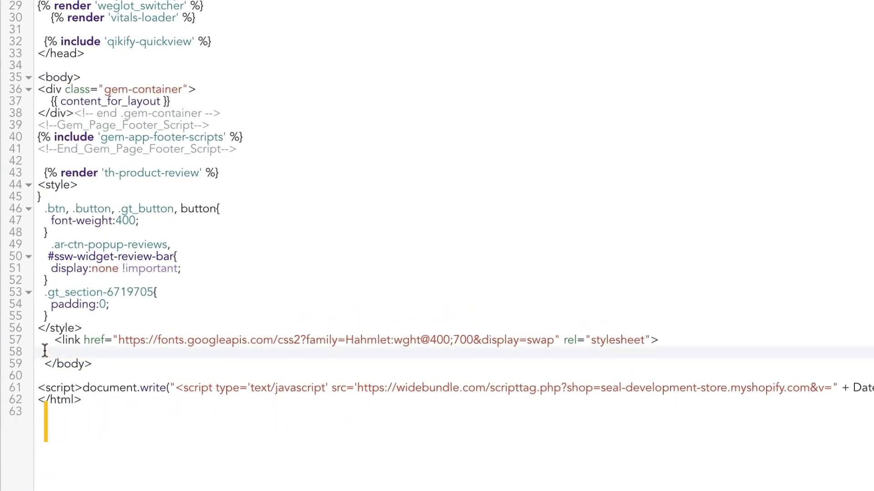
key(ctrl+v)
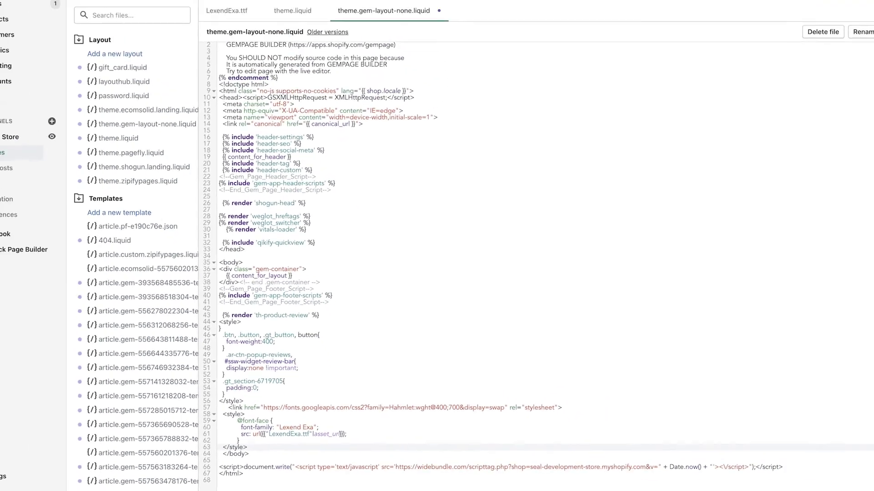
click(856, 76)
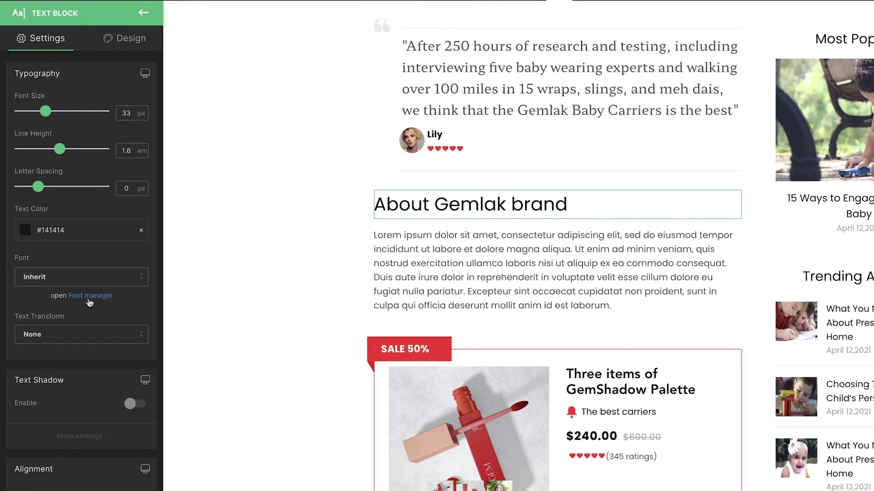
- Add Lexend Exa as a custom font in the Text Block's font manager and save it
click(88, 297)
click(390, 14)
text(Lexend E)
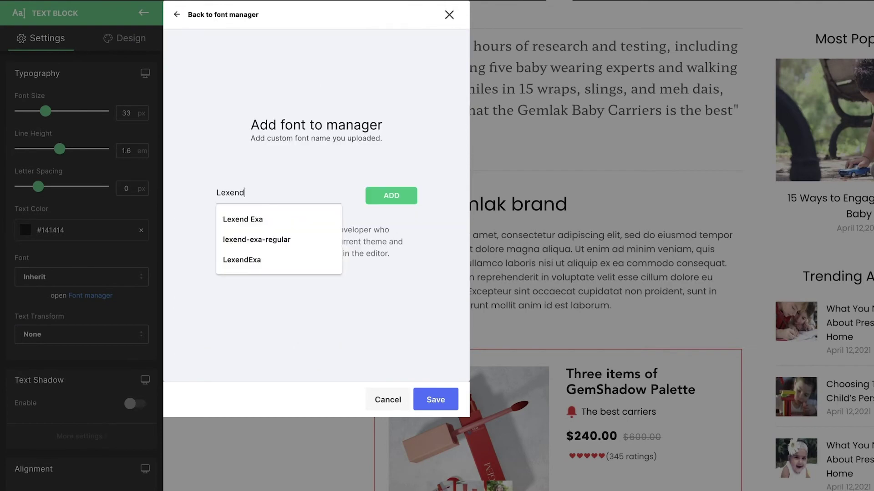
click(242, 219)
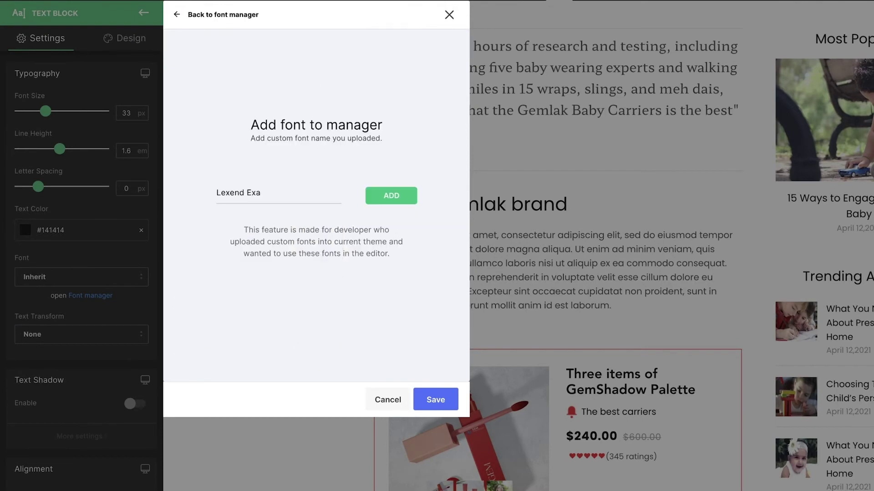
click(393, 202)
click(437, 397)
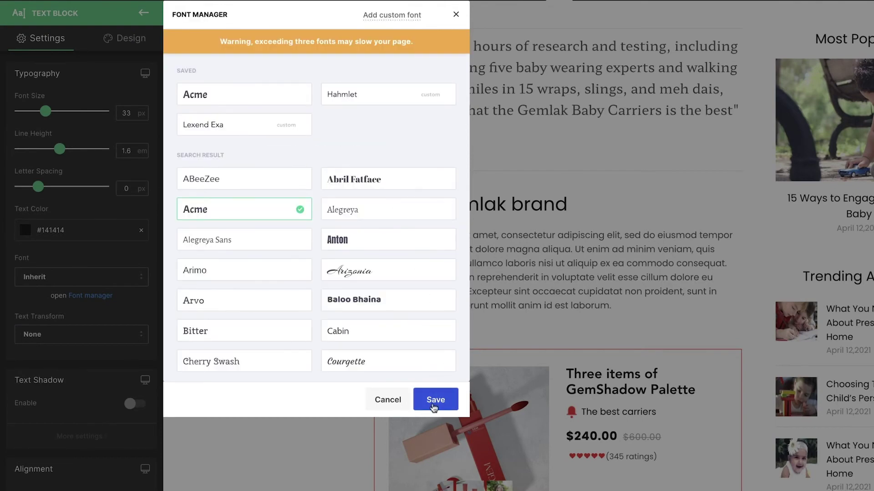